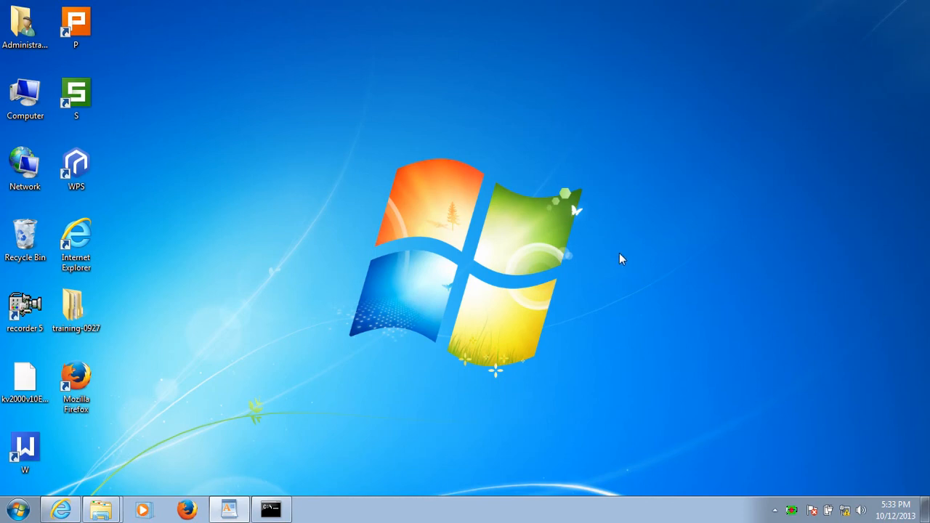
Switch to the WordPad guide on configuring TagVLAN and examine the network diagram, VLAN details and connection requirements
left_click(231, 511)
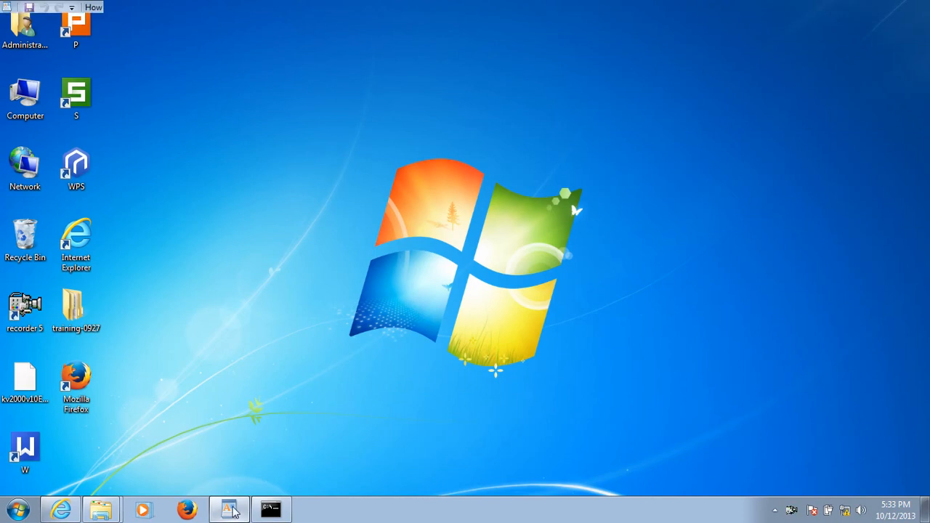
scroll(667, 294, "down", 5)
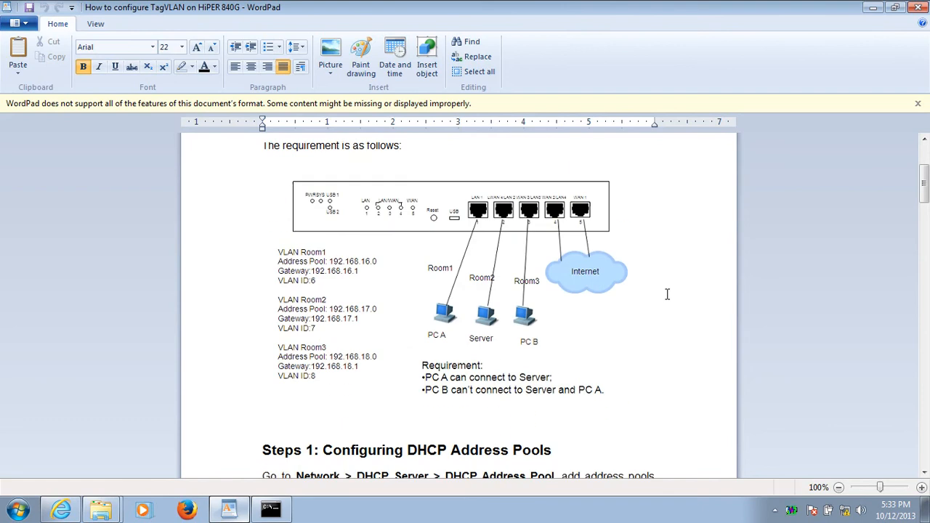
scroll(666, 294, "up", 1)
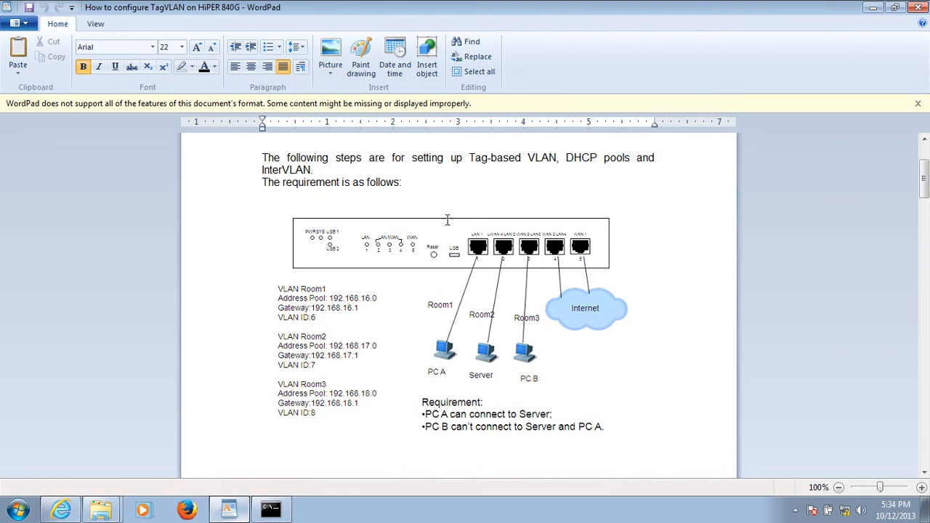
Switch to the router's admin page in Internet Explorer and open the DHCP server's address pool list
left_click(70, 512)
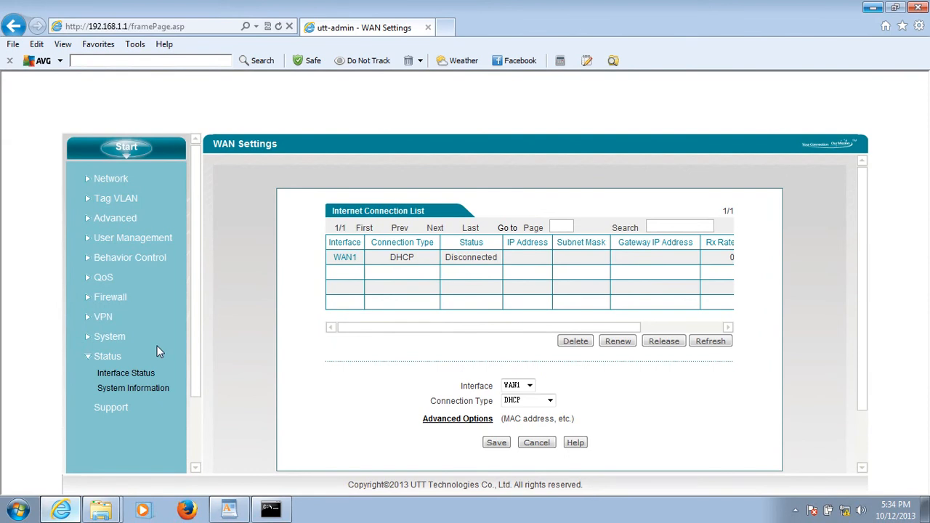
left_click(122, 218)
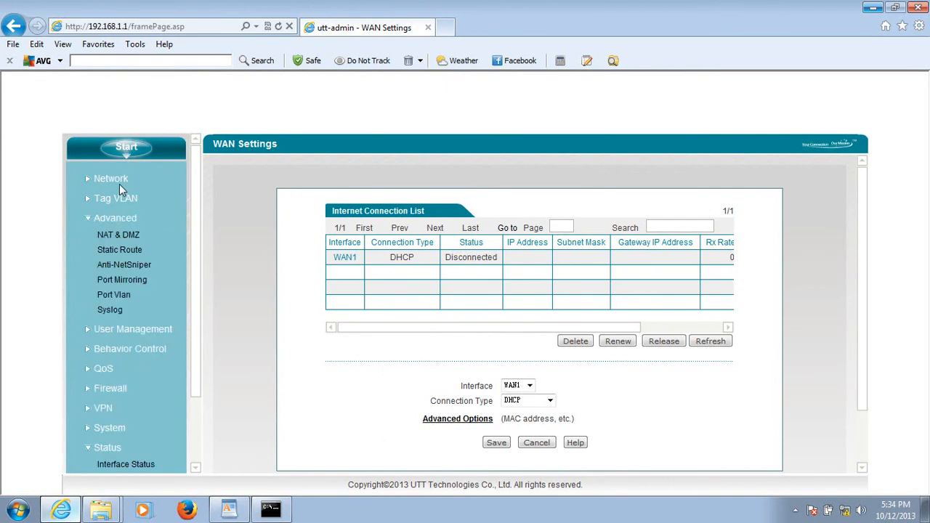
left_click(120, 184)
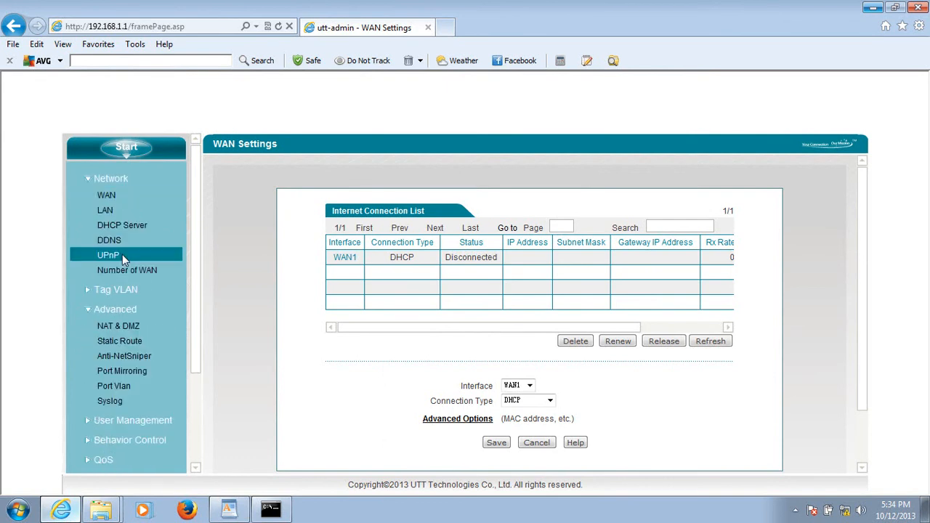
left_click(134, 229)
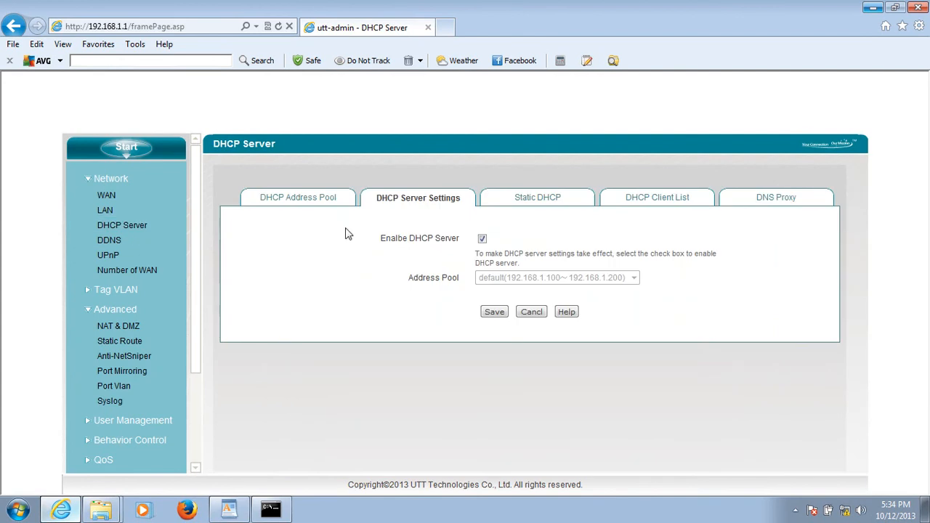
left_click(314, 205)
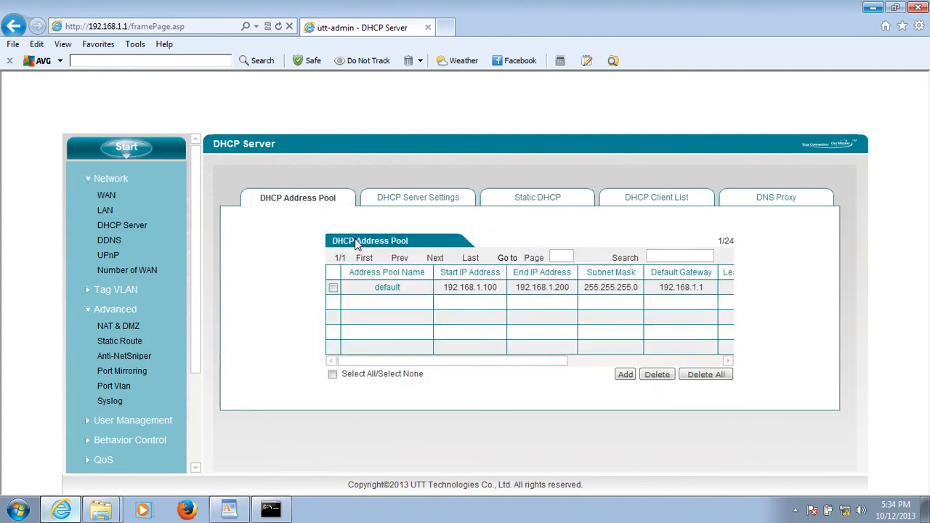
Add a DHCP address pool named Room1 with start IP 192.168.16.2 and end IP 192.168.16.100
left_click(629, 377)
left_click(504, 254)
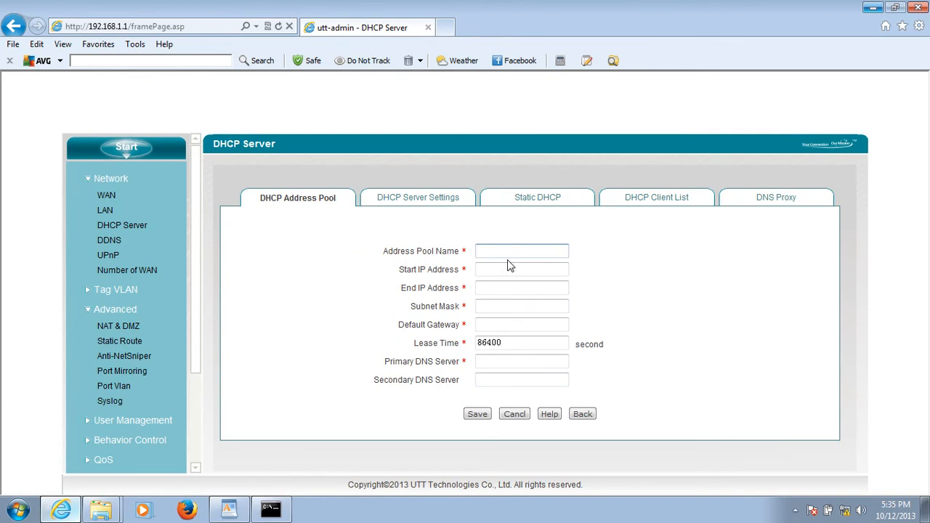
type("Room1")
left_click(500, 273)
type("192.168")
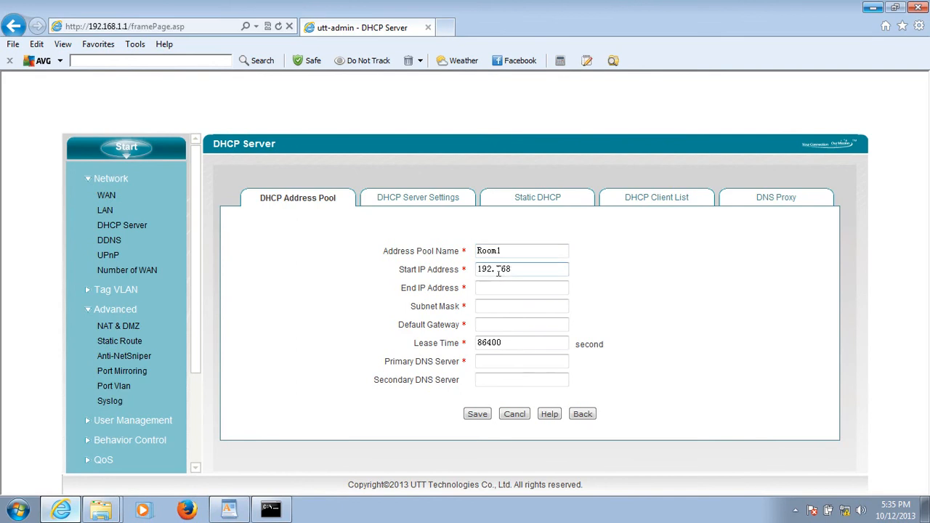
type(".16.1")
key("BackSpace")
type("2")
left_click(502, 289)
type("192.168.16")
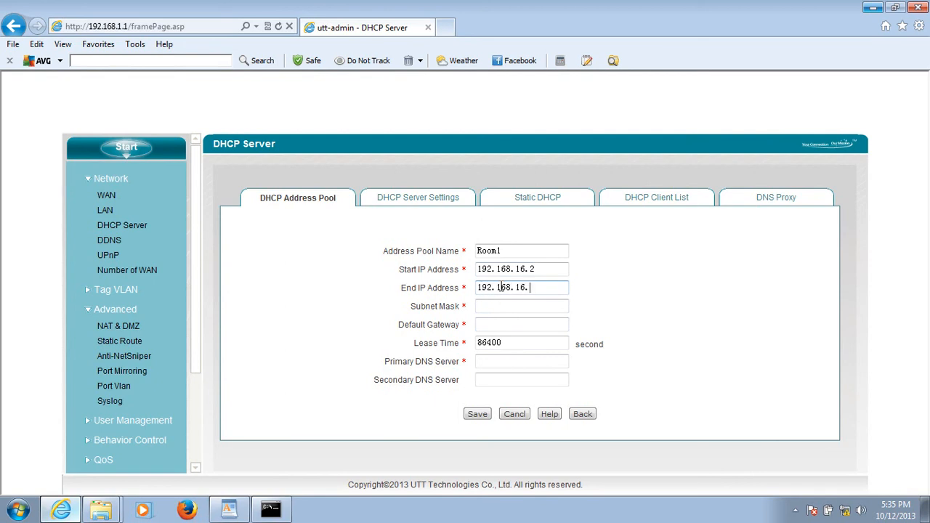
type(".100")
Give the Room1 pool subnet mask 255.255.255.0, default gateway 192.168.16.1 and primary DNS server 8.8.8.8, and save it
left_click(509, 308)
type("2")
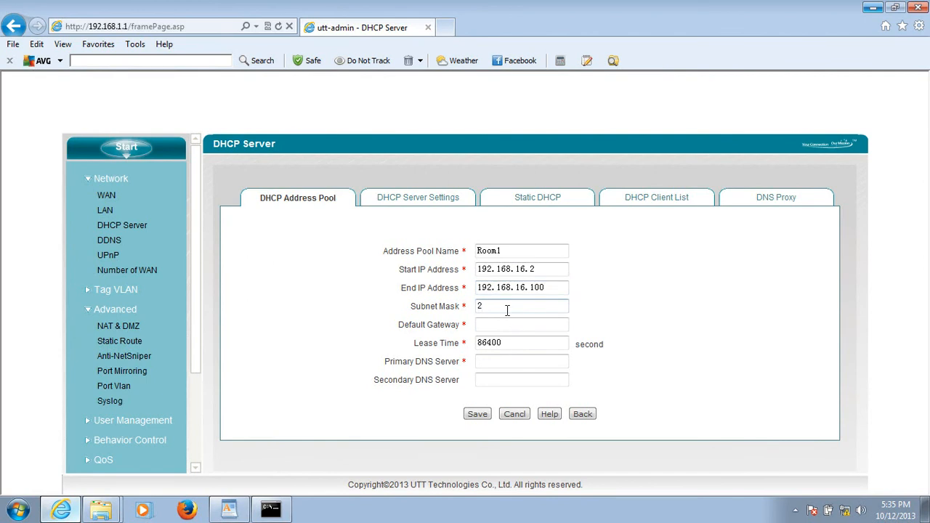
type("55.255.255.0")
left_click(501, 327)
type("1")
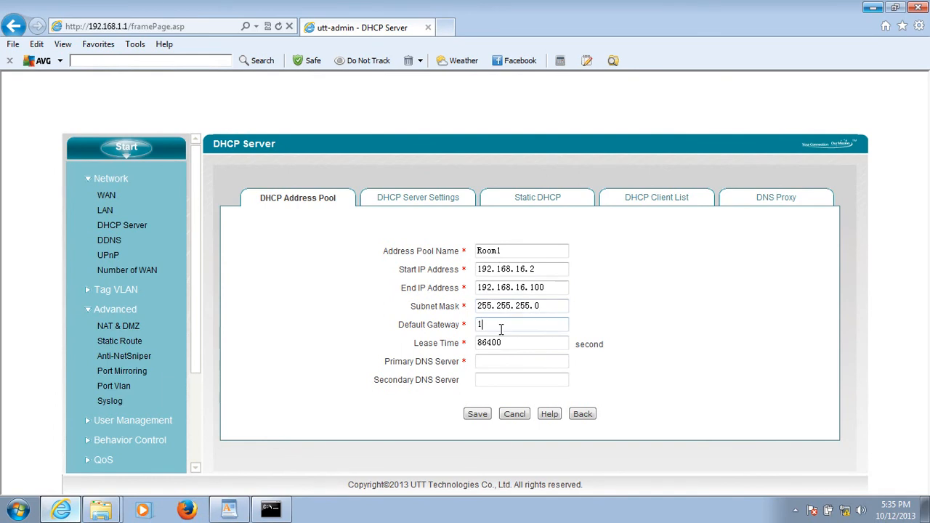
type("92.168.16.1")
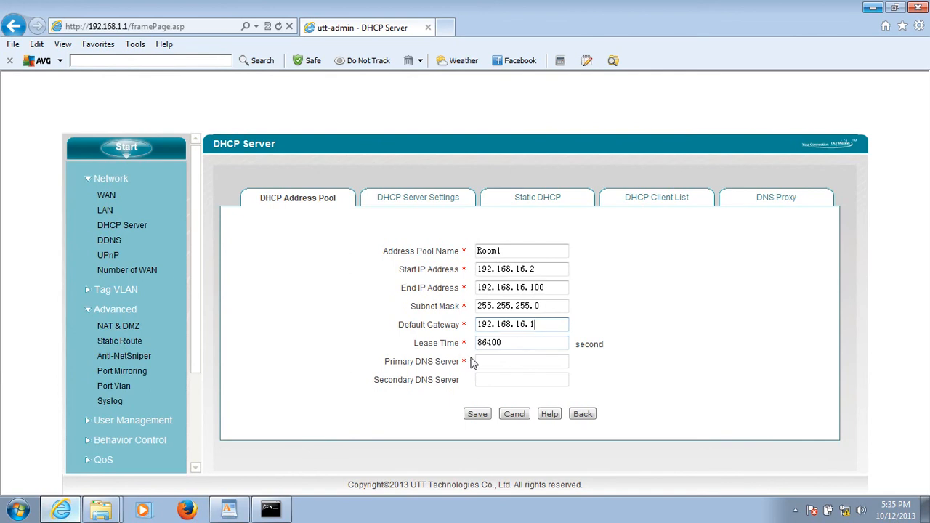
left_click(496, 361)
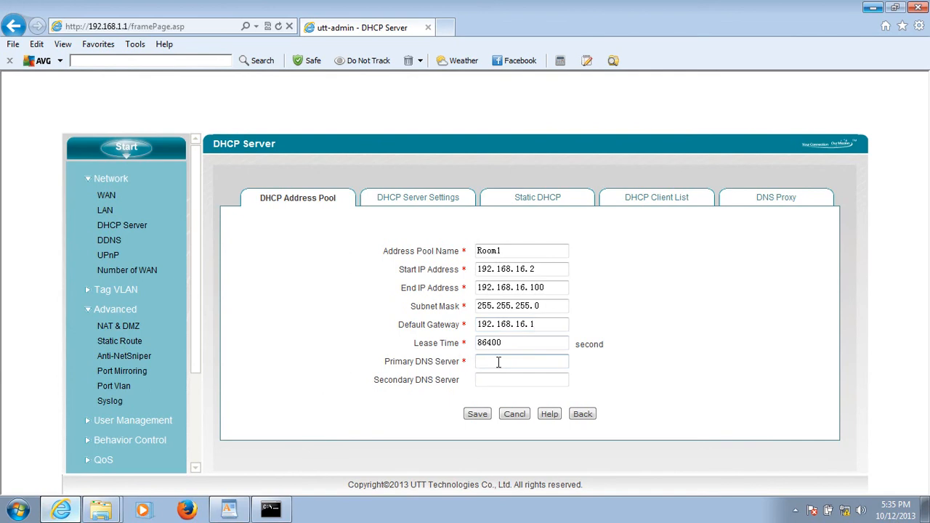
type("8.8.8.8")
left_click(477, 414)
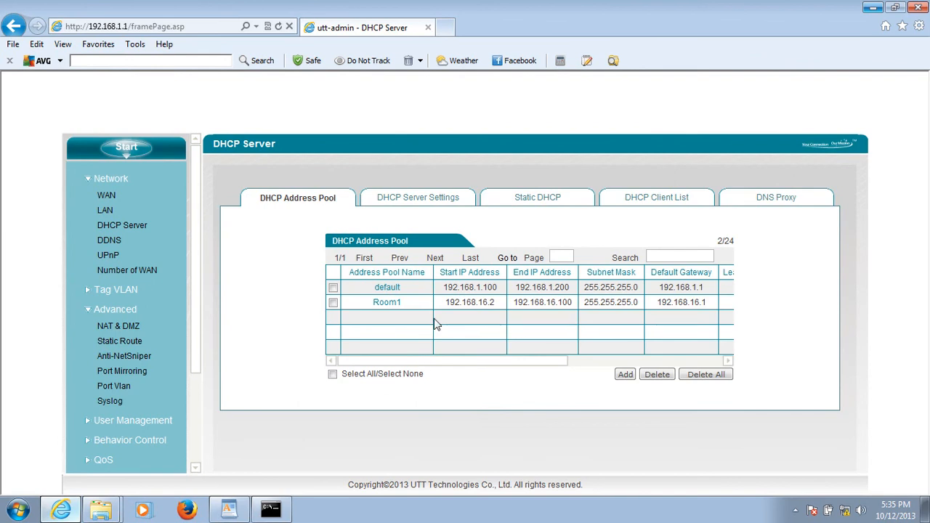
Add a DHCP address pool named Room2 with start IP 192.168.17.2 and end IP 192.168.17.100
left_click(625, 375)
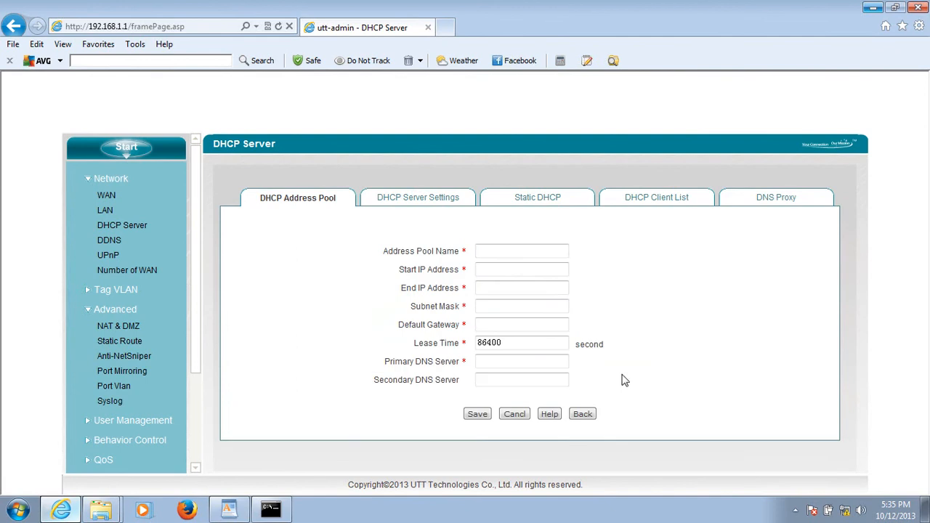
left_click(488, 254)
type("Room2")
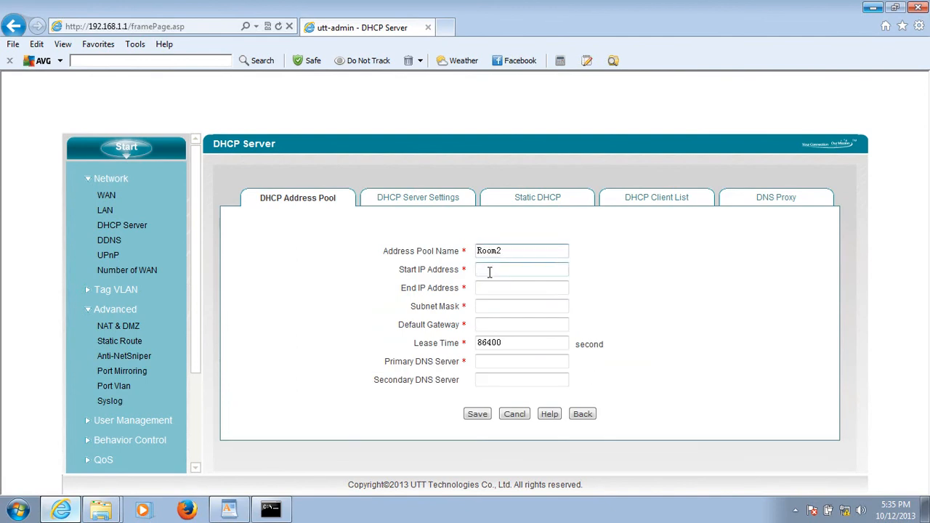
left_click(489, 270)
type("192.168")
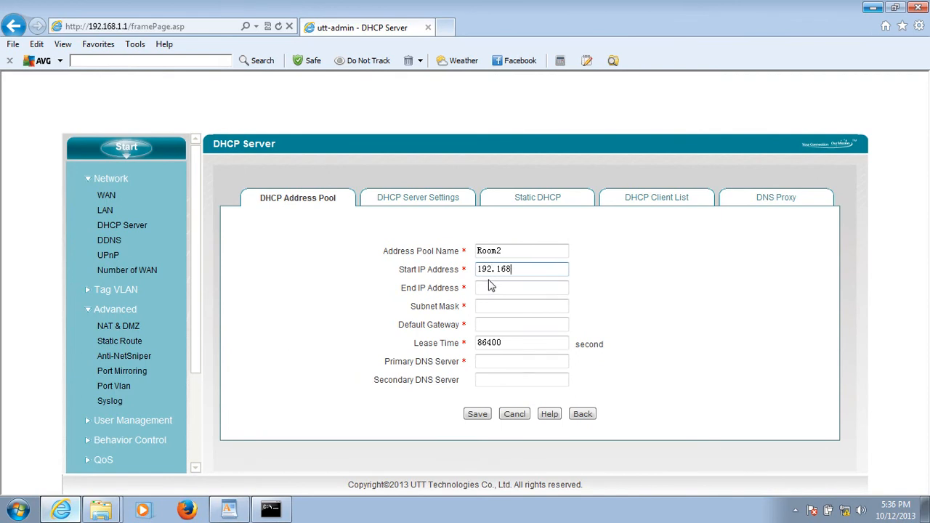
type(".17.2")
left_click(506, 291)
type("192.168.17")
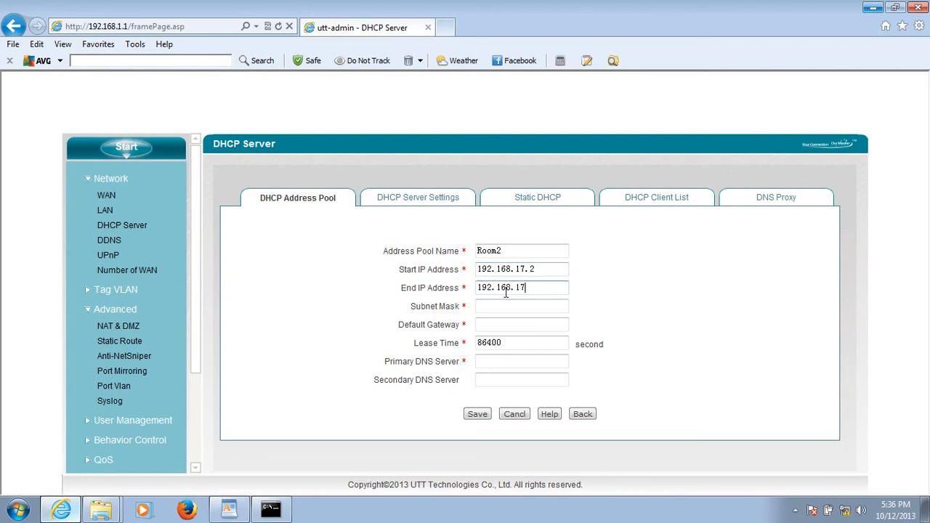
type(".100")
Give the Room2 pool subnet mask 255.255.255.0, default gateway 192.168.17.1 and primary DNS server 8.8.8.8, and save it
left_click(509, 300)
type("255.")
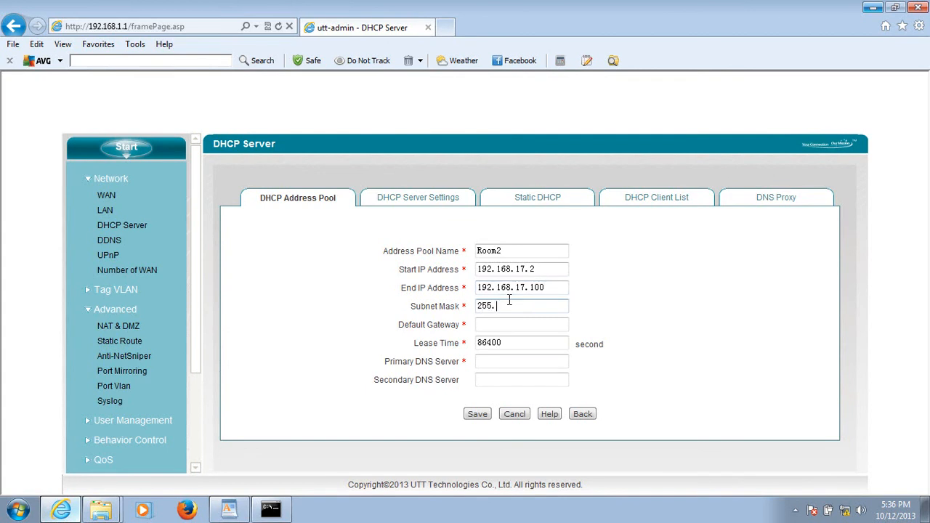
type("250")
type(".255")
type(".255.0")
key("Tab")
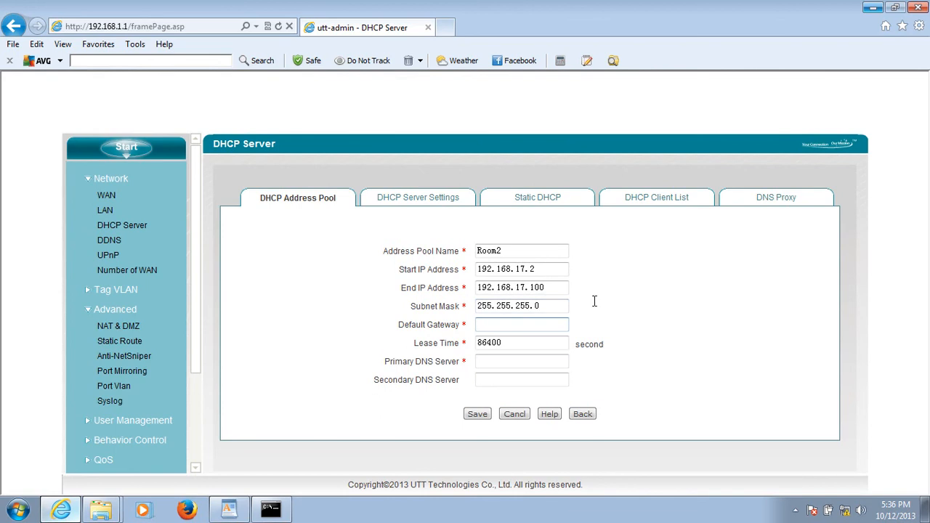
type("18")
key("BackSpace")
type("92.168.17.1")
left_click(552, 359)
type("8")
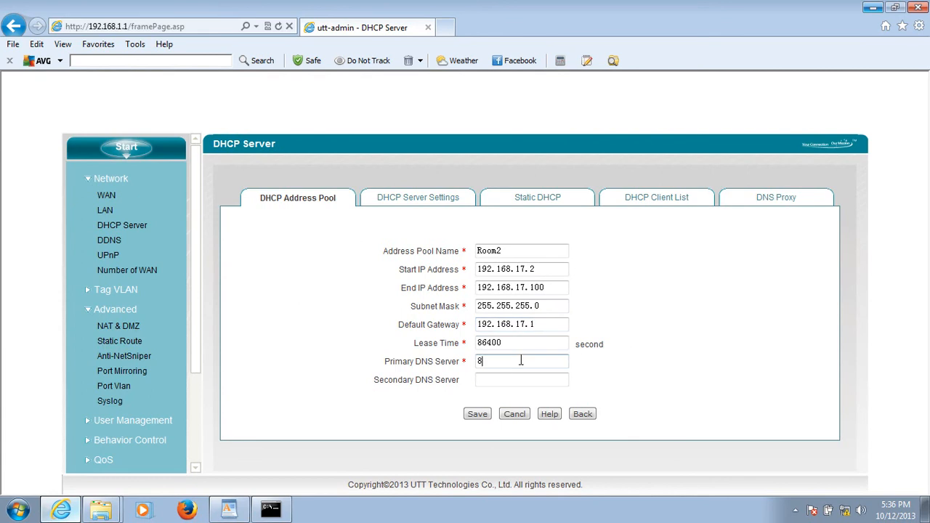
type(".8.8.8")
left_click(479, 414)
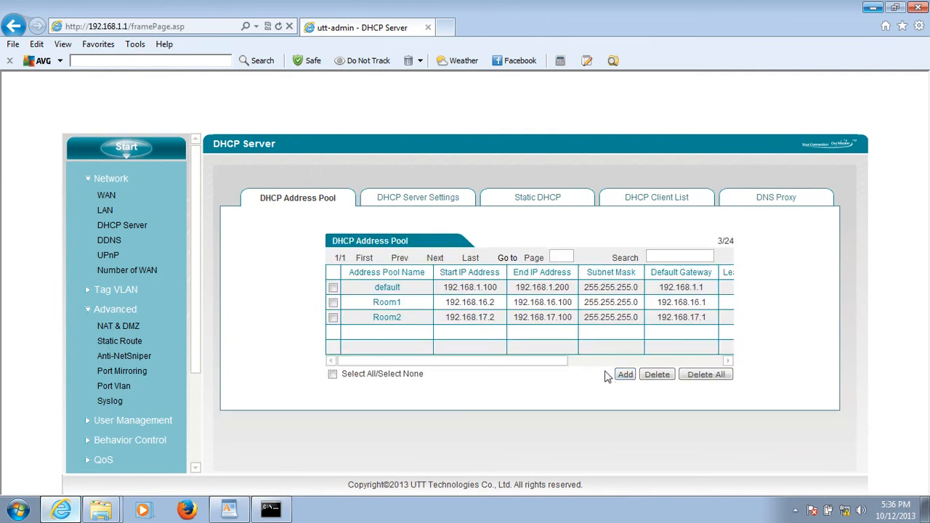
Add a DHCP address pool named Room3 with start IP 192.168.18.2 and end IP 192.168.18.100
left_click(633, 376)
left_click(499, 255)
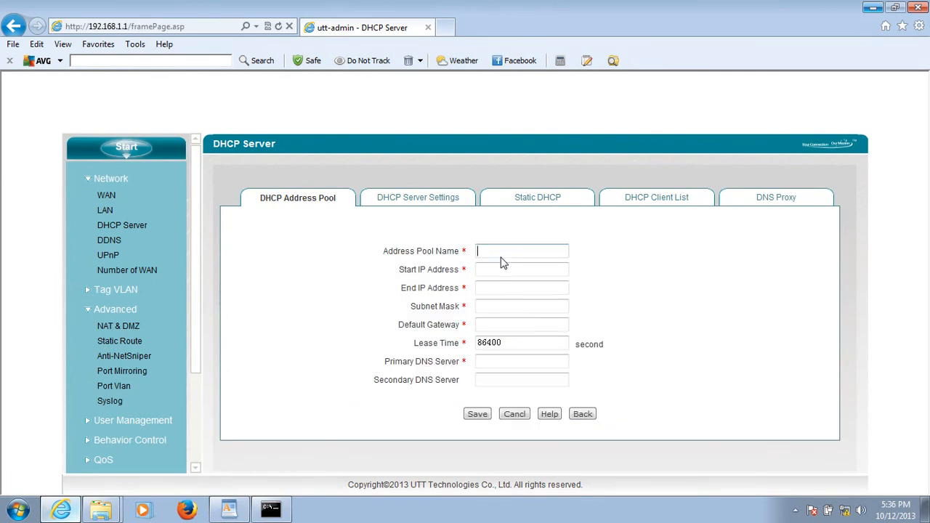
type("Room3")
left_click(486, 271)
type("192.168.18.2")
key("Tab")
type("19")
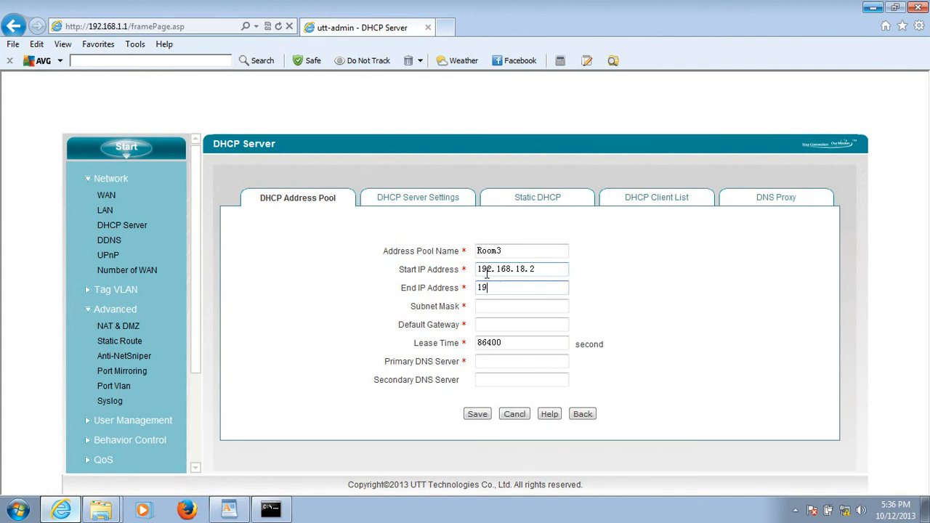
type("2.168.18.100")
Give the Room3 pool subnet mask 255.255.255.0, default gateway 192.168.18.1 and primary DNS server 8.8.8.8, and save it
key("Tab")
type("25")
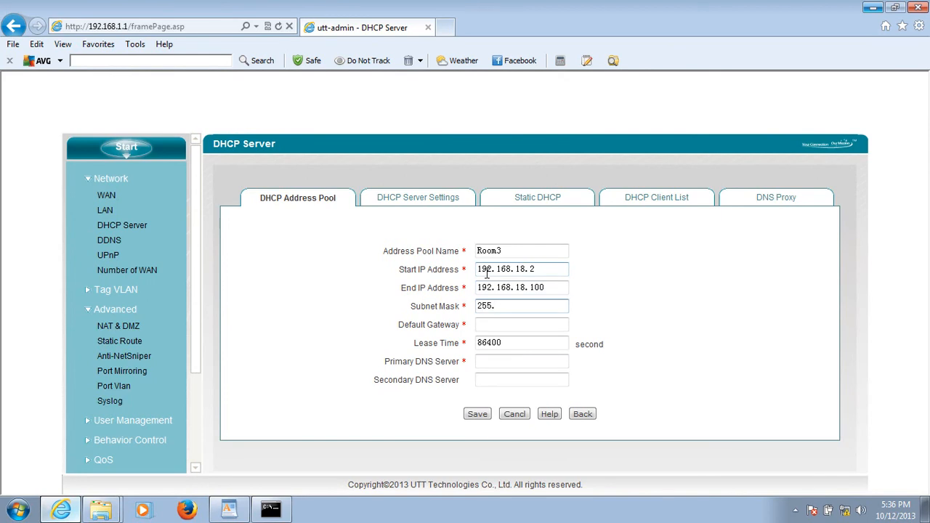
type("5.255.255.0")
key("Tab")
type("192.")
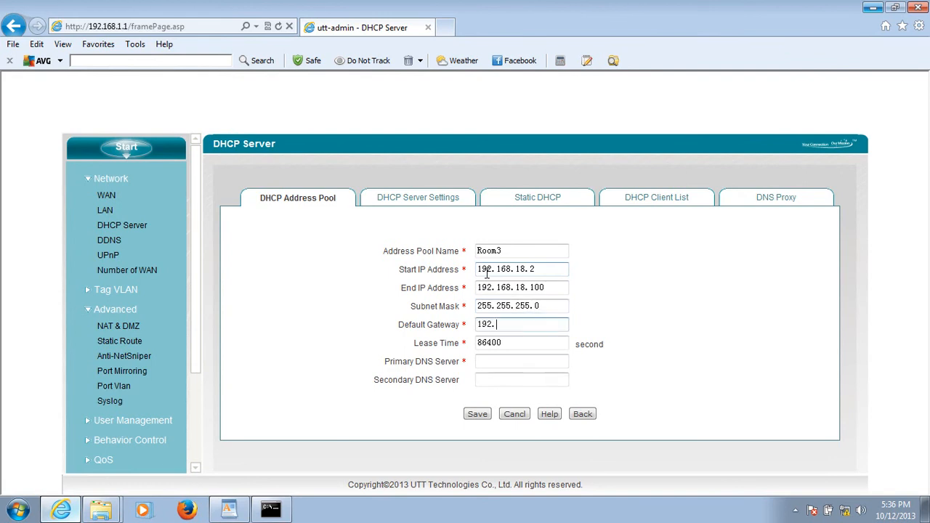
type("168.18.1")
left_click(491, 360)
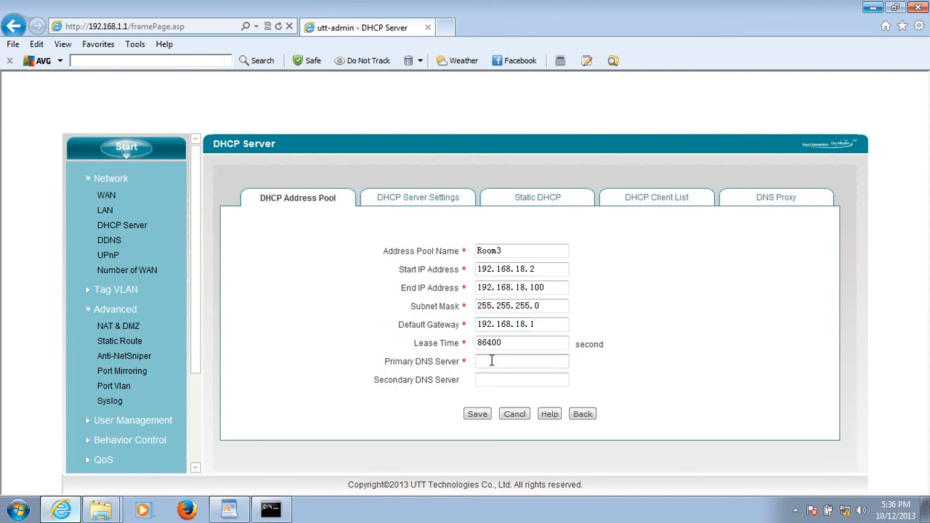
type("8.8.8.8")
left_click(478, 414)
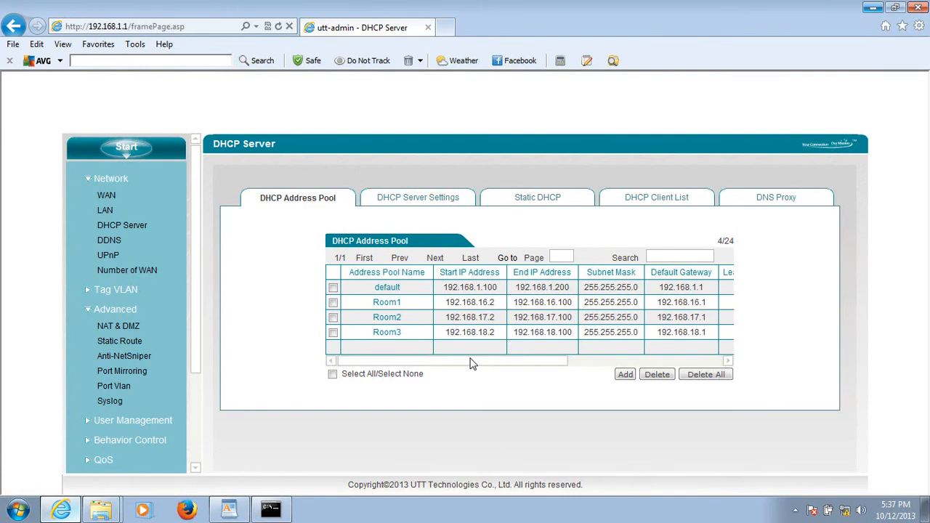
Start a new LAN Tag VLAN entry with the VLAN name Room1 and VLAN ID 6
left_click(128, 290)
left_click(125, 306)
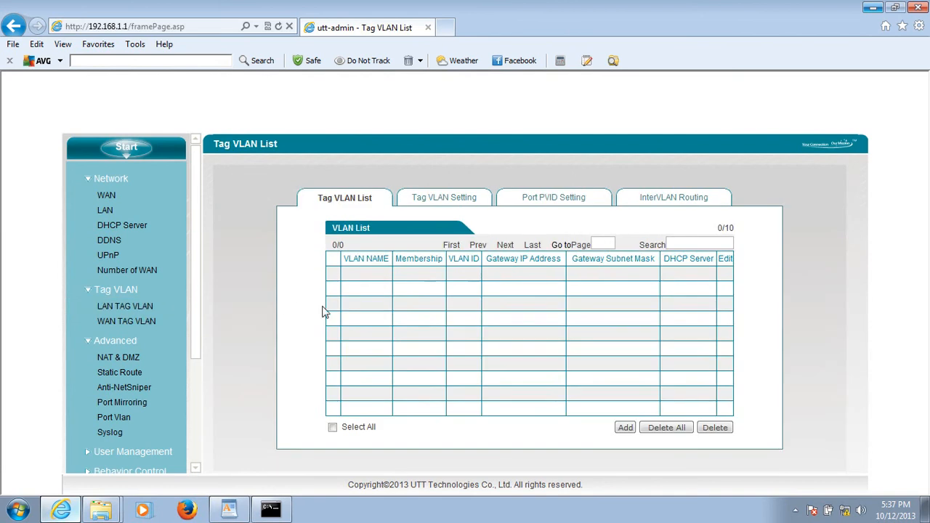
left_click(623, 432)
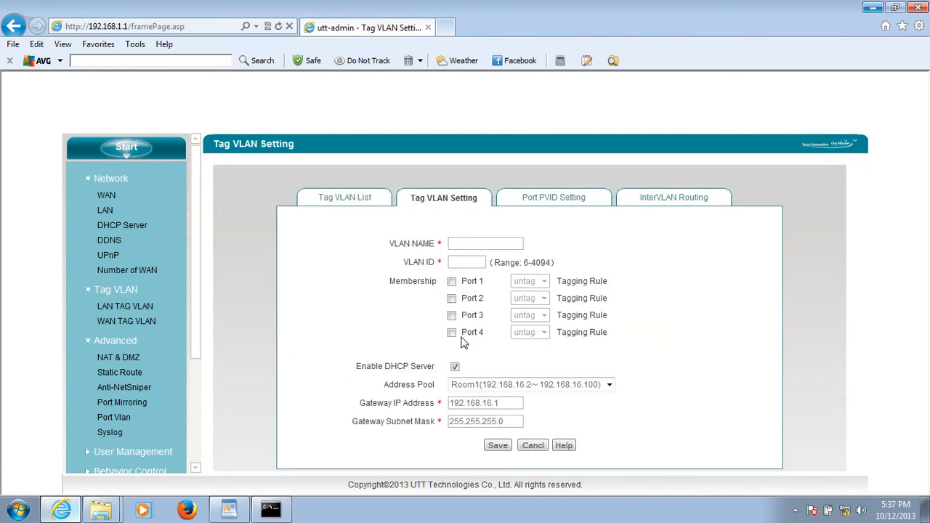
left_click(460, 244)
type("Room1")
left_click(463, 263)
type("6")
Make Port 1 a member of the Room1 VLAN and set its tagging rule to tag
left_click(451, 281)
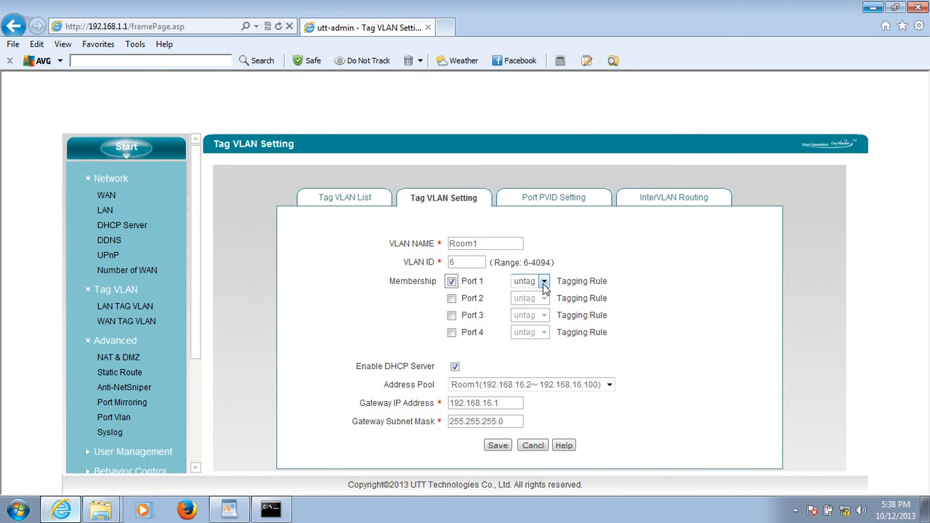
left_click(543, 281)
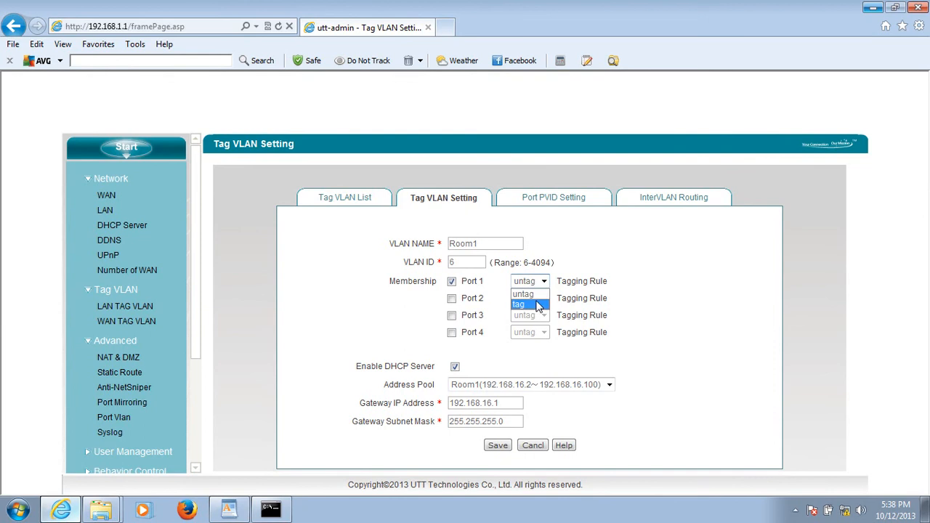
left_click(537, 303)
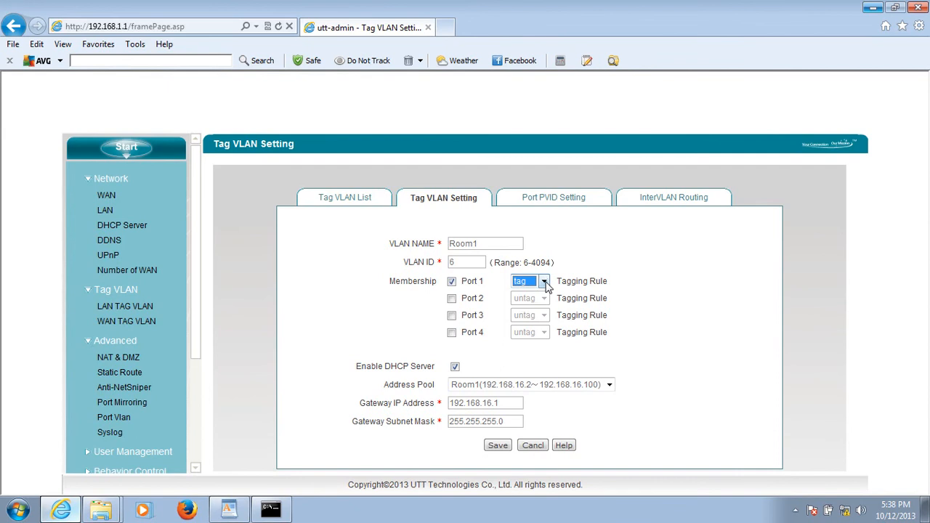
Set Port 1's tagging rule back to untag and save the Room1 VLAN entry
left_click(543, 281)
left_click(538, 293)
left_click(497, 446)
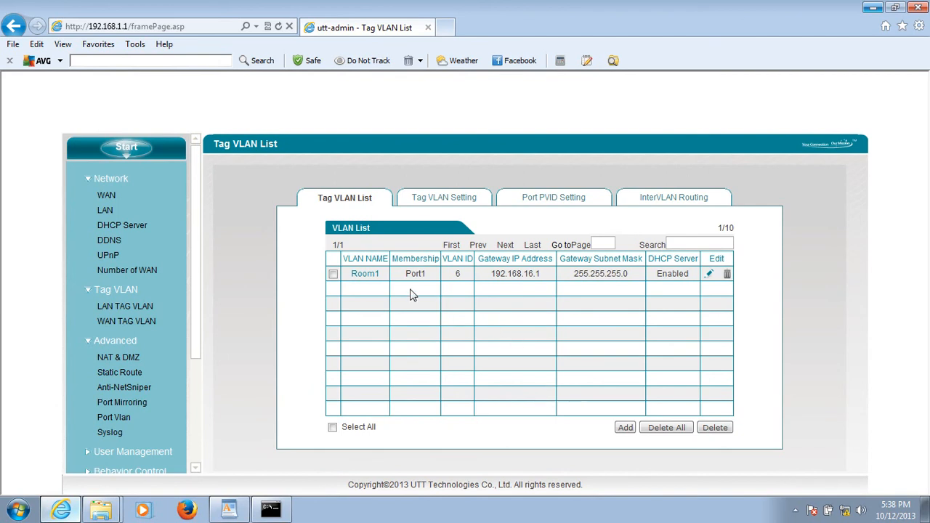
Start another Tag VLAN entry named Room2 with VLAN ID 7 and make Port 2 a member
left_click(624, 429)
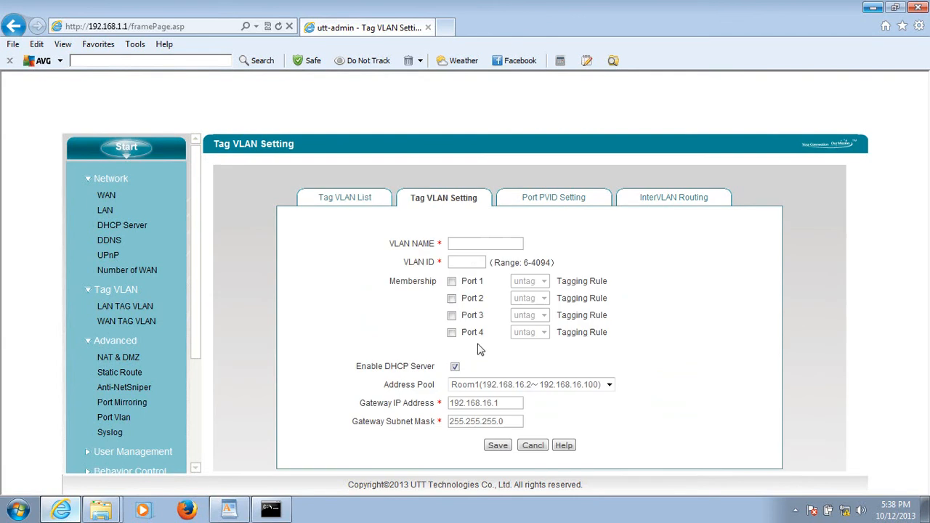
left_click(473, 246)
type("Room2")
left_click(475, 263)
type("7")
left_click(451, 298)
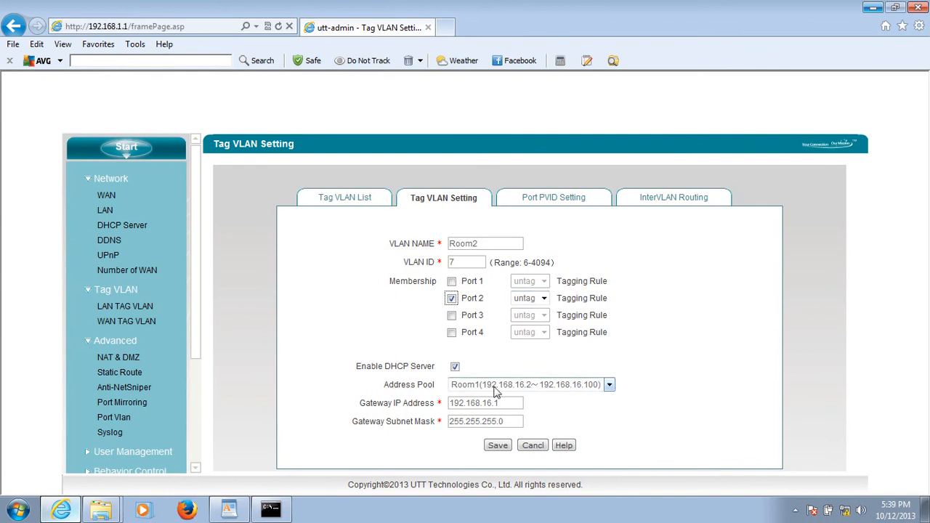
Assign the Room2 address pool (192.168.17.2~192.168.17.100) to the Room2 VLAN and save the entry
left_click(607, 385)
left_click(567, 407)
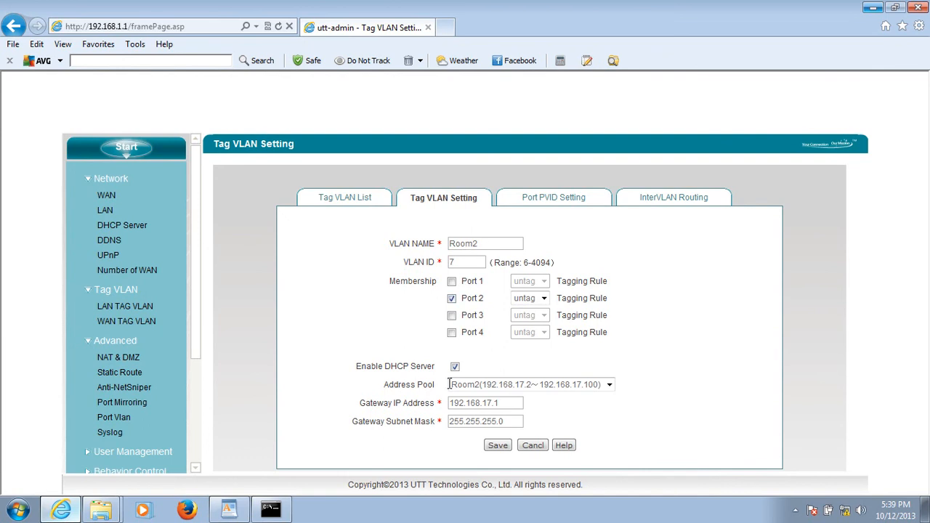
left_click(497, 446)
Start another Tag VLAN entry named Room3 with VLAN ID 8 and make Port 3 a member
left_click(625, 428)
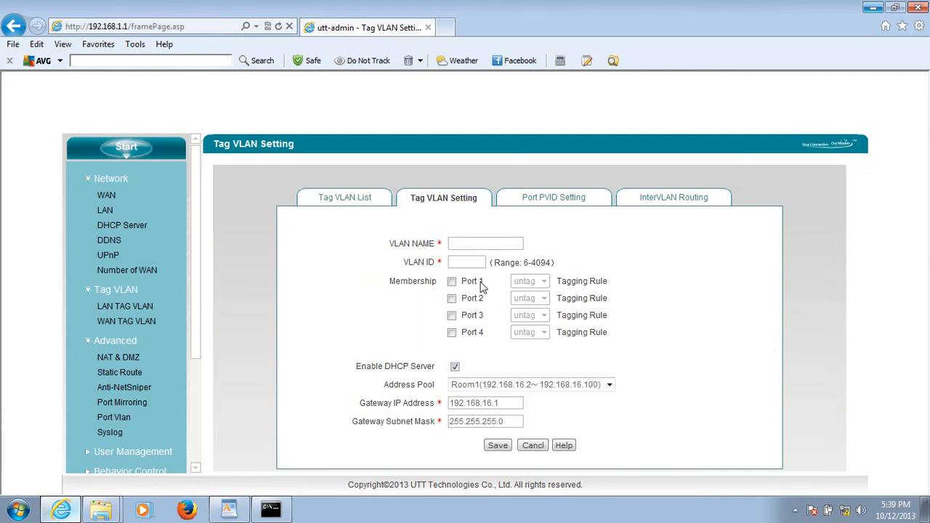
left_click(474, 252)
type("Room")
type("3")
type("8")
left_click(451, 315)
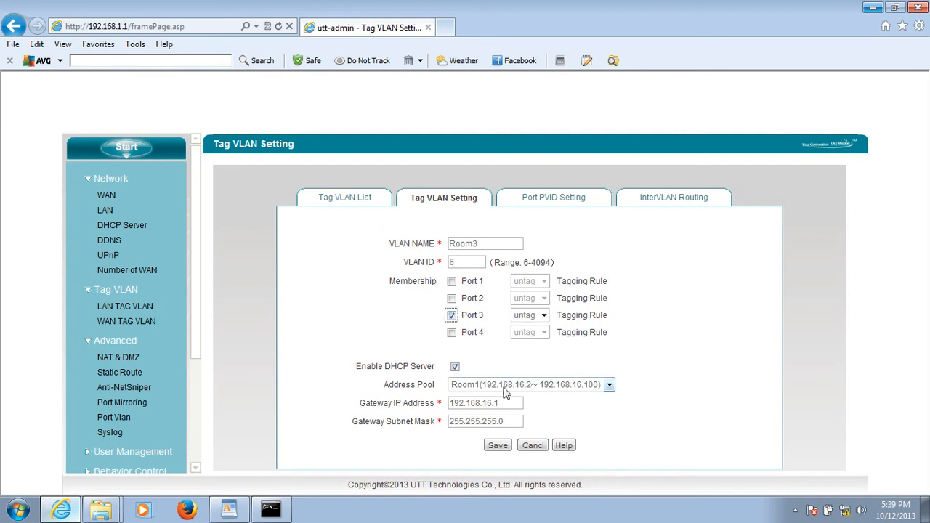
Assign the Room3 address pool (192.168.18.2~192.168.18.100) to the Room3 VLAN and save the entry
left_click(609, 386)
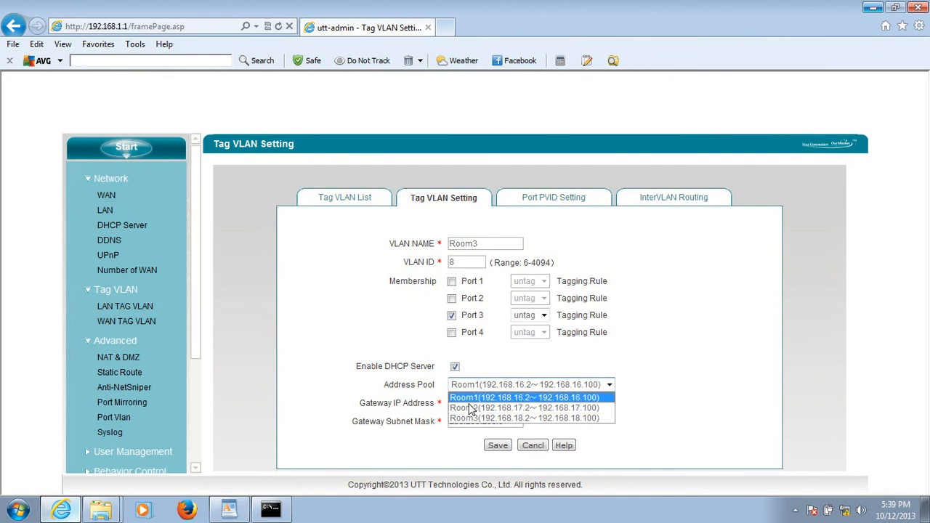
left_click(495, 418)
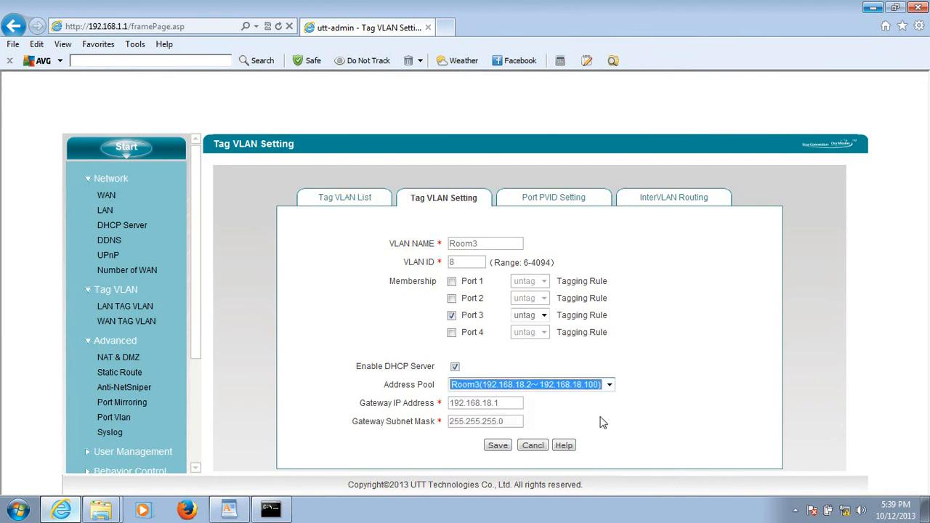
left_click(497, 446)
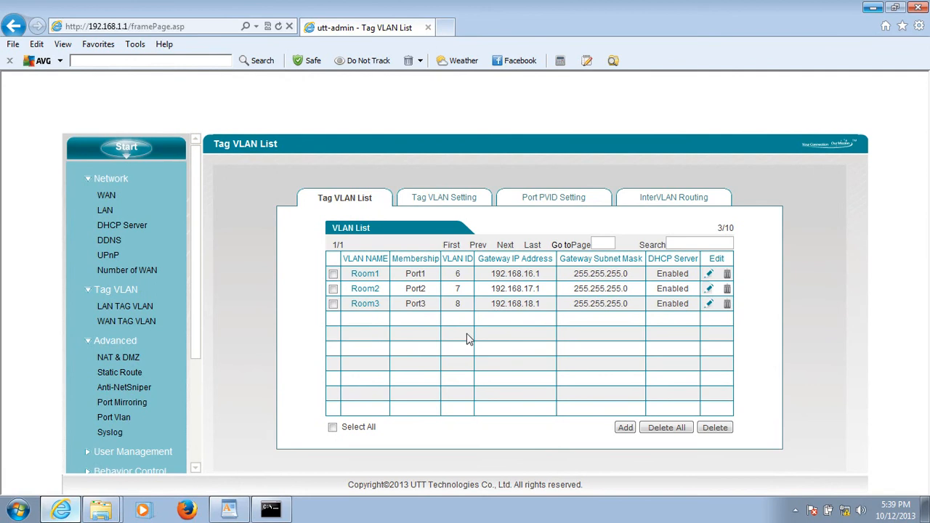
Set the port PVIDs to 6 for Port 1, 7 for Port 2 and 8 for Port 3, and save them
left_click(552, 204)
left_click(560, 239)
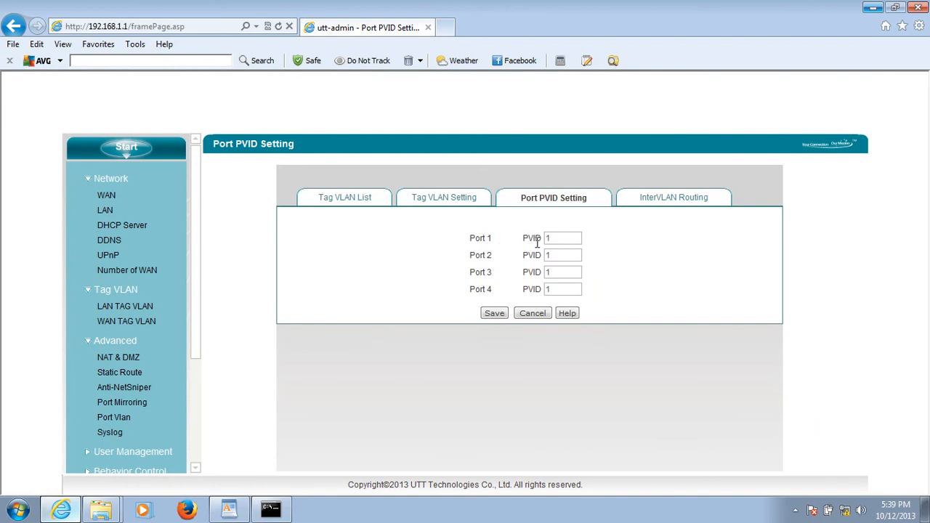
type("6")
left_click(560, 255)
key("BackSpace")
type("1")
left_click(562, 239)
double_click(558, 255)
type("7")
left_click(564, 272)
key("BackSpace")
type("8")
left_click(496, 317)
Enable InterVLAN routing for Room1 and Room2 and save the routing settings
left_click(663, 201)
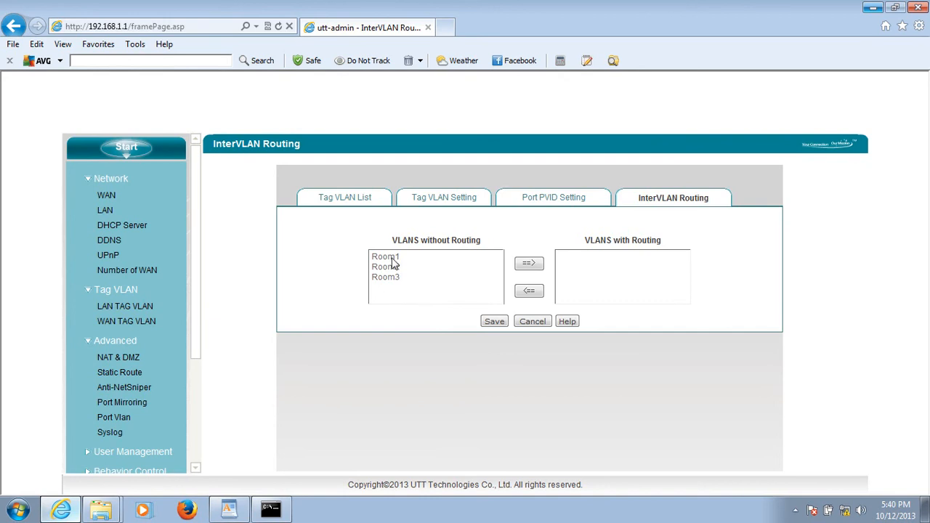
left_click(392, 259)
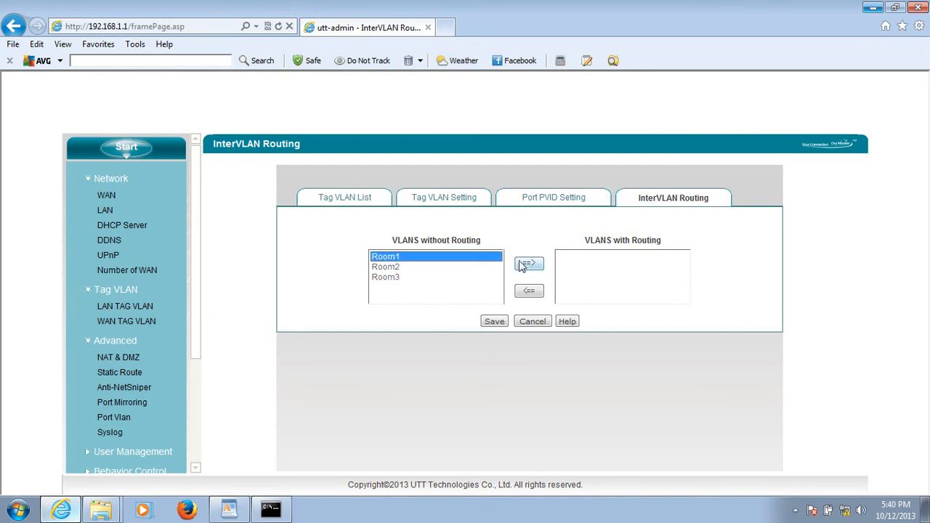
left_click(528, 263)
left_click(448, 258)
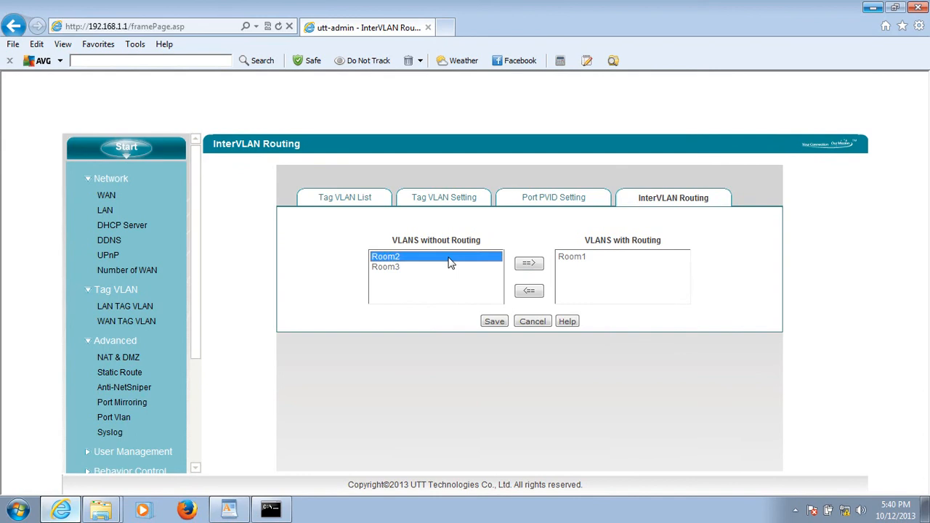
left_click(528, 263)
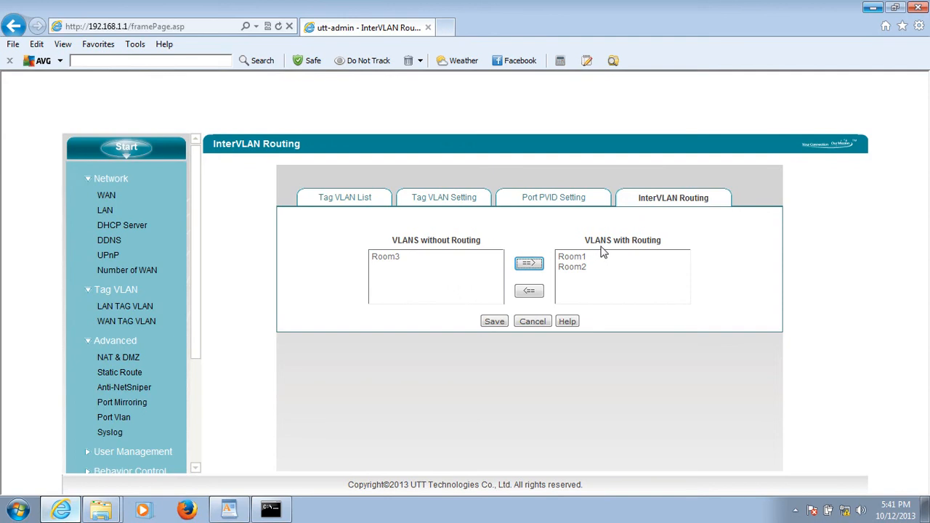
left_click(493, 321)
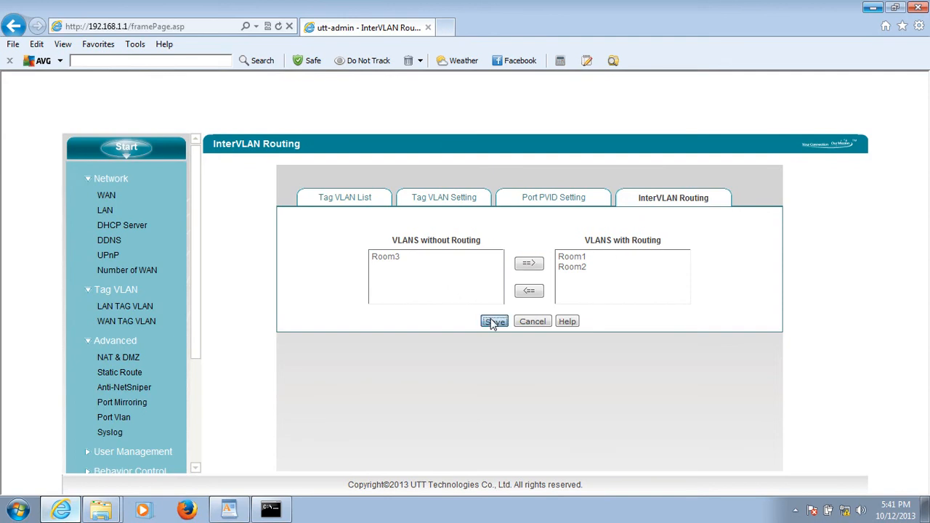